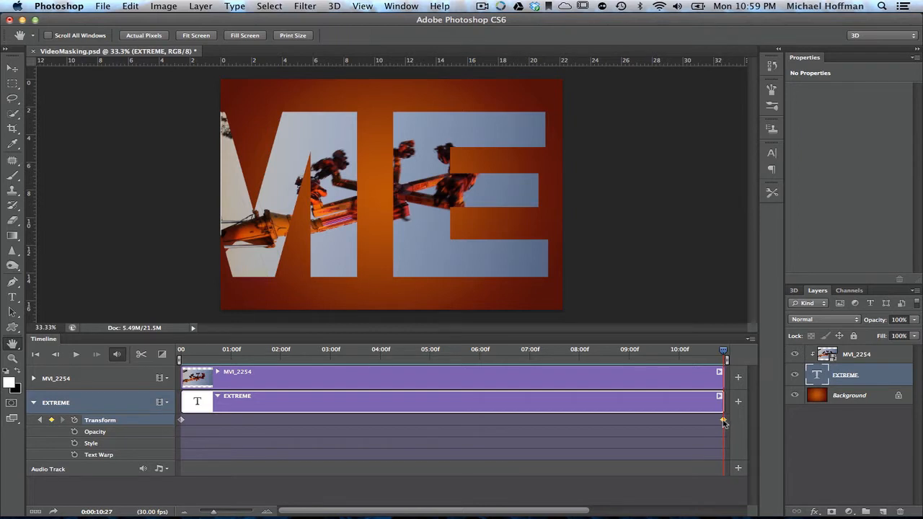
- Move the EXTREME layer's last Transform keyframe back to about 08:00f and add another Transform keyframe at 0:00:10:27
{"action": "left_click_drag", "start_coordinate": [723, 421], "coordinate": [580, 423]}
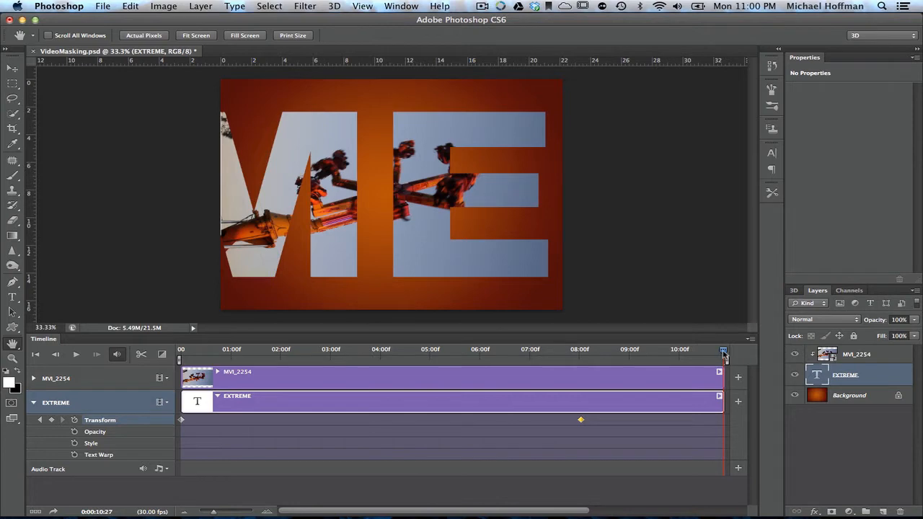
{"action": "left_click_drag", "start_coordinate": [723, 351], "coordinate": [549, 351]}
{"action": "left_click_drag", "start_coordinate": [476, 356], "coordinate": [730, 350]}
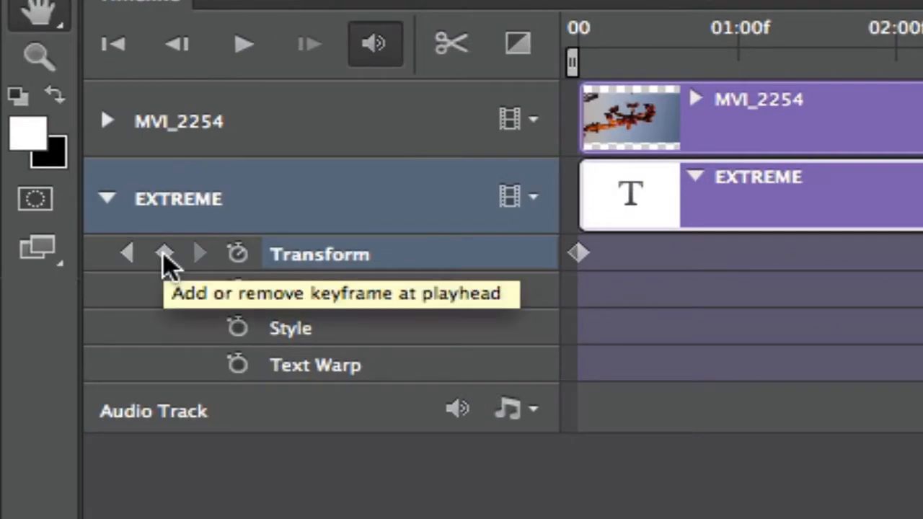
{"action": "left_click", "coordinate": [164, 253]}
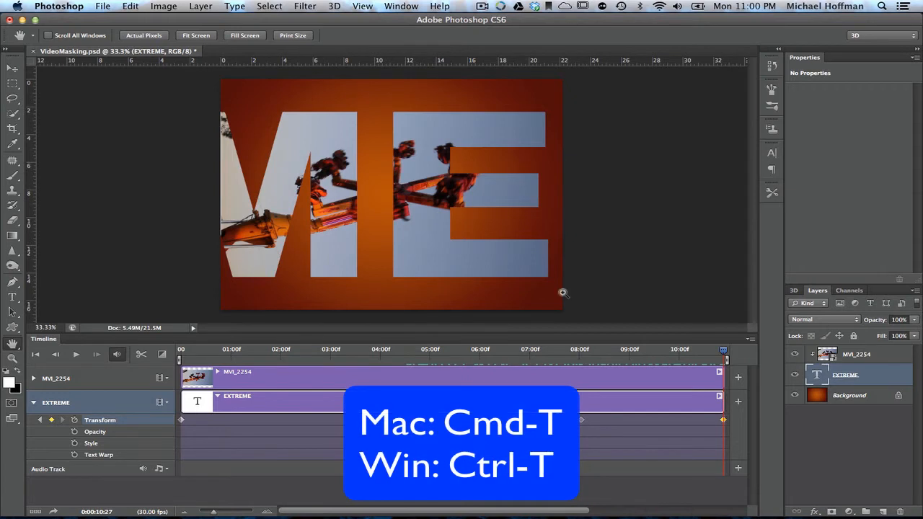
- Scale the EXTREME text down to about 24% with Free Transform so the whole word fits the canvas width
{"action": "key", "text": "super+t"}
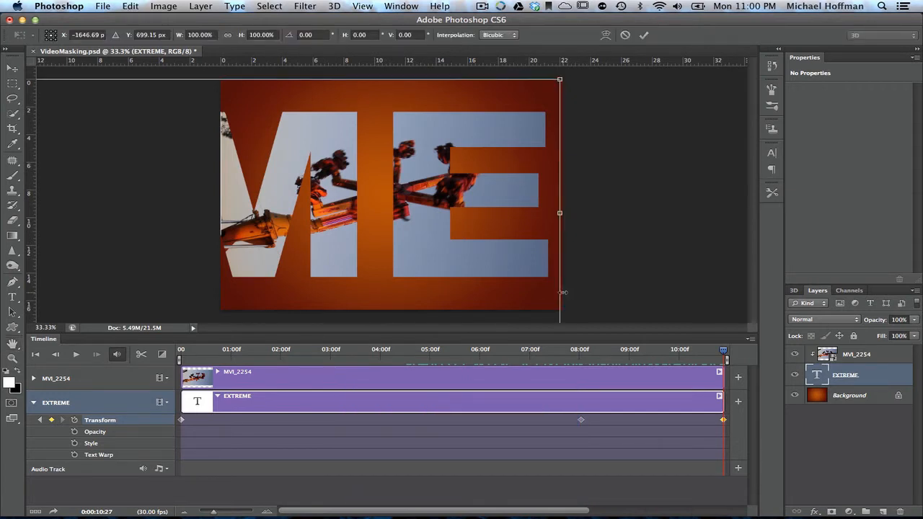
{"action": "key", "text": "super+0"}
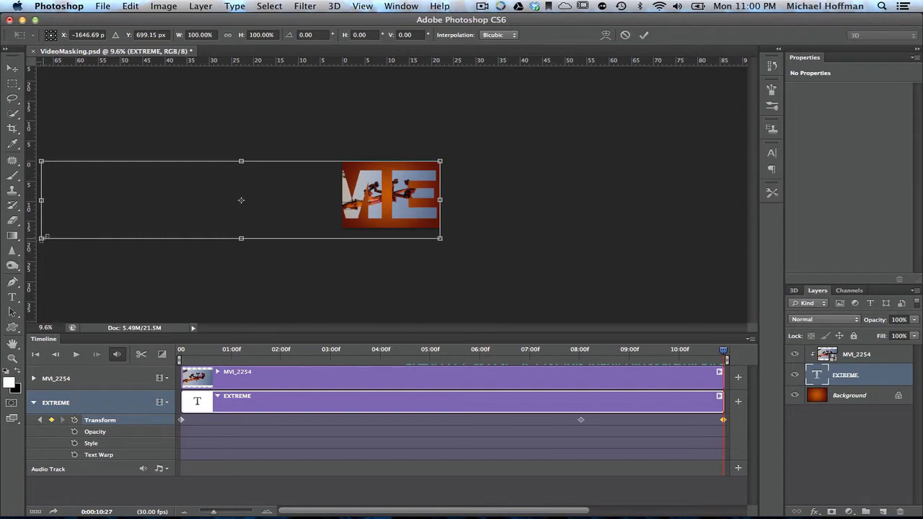
{"action": "left_click_drag", "start_coordinate": [42, 238], "coordinate": [349, 187]}
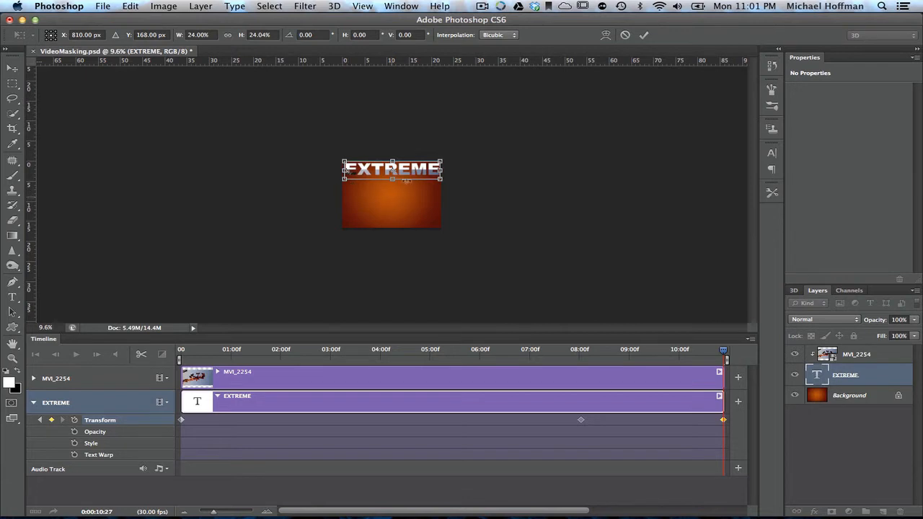
{"action": "left_click", "coordinate": [643, 35]}
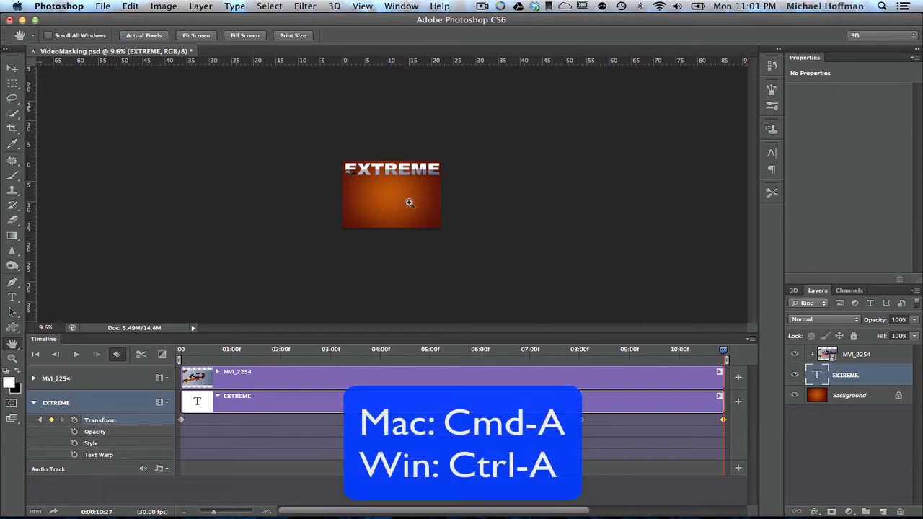
- Align the EXTREME text to the vertical centre of the canvas, and preview its animation in the timeline
{"action": "key", "text": "super+a"}
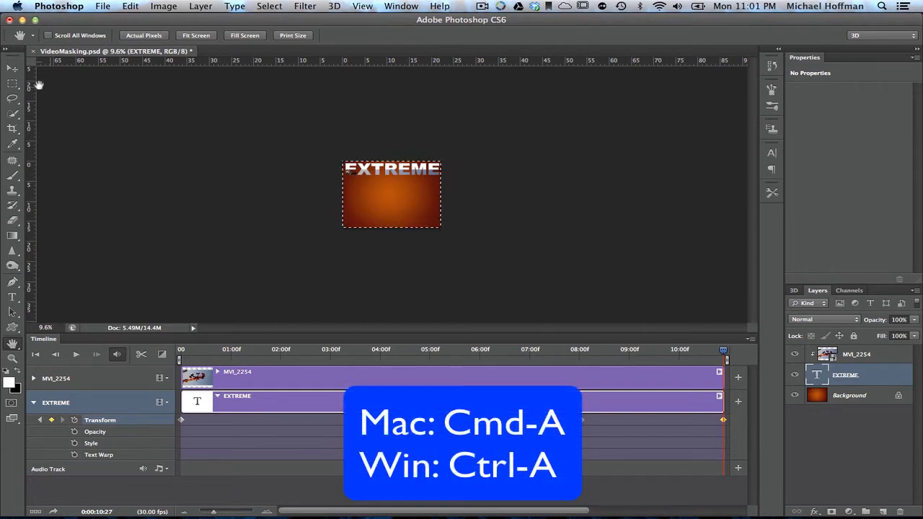
{"action": "left_click", "coordinate": [11, 70]}
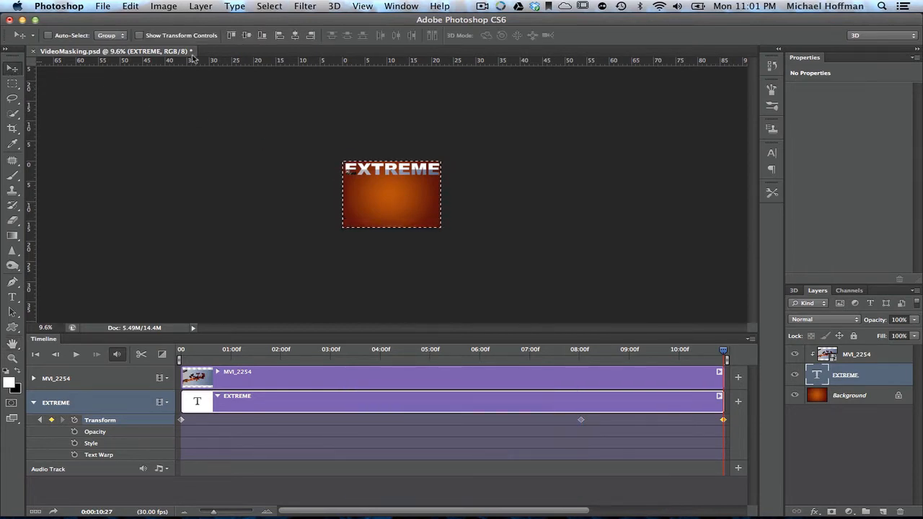
{"action": "left_click", "coordinate": [247, 36]}
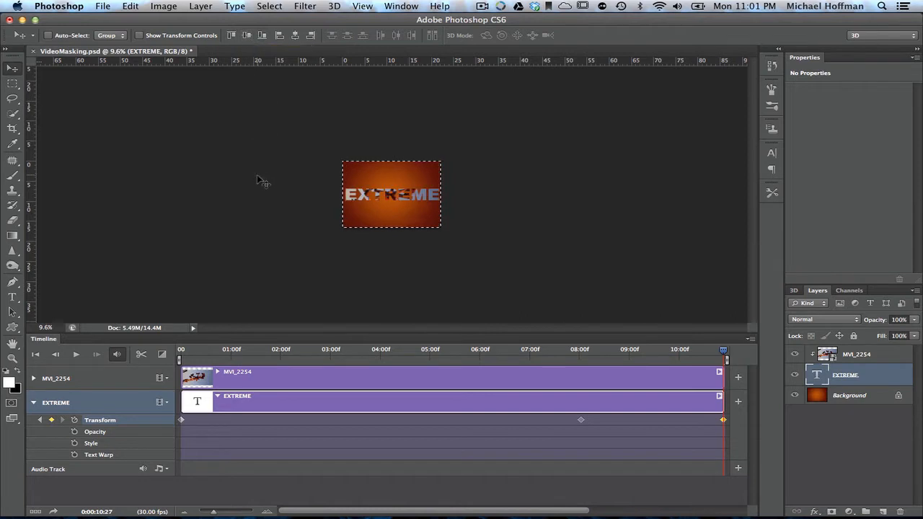
{"action": "key", "text": "super+d"}
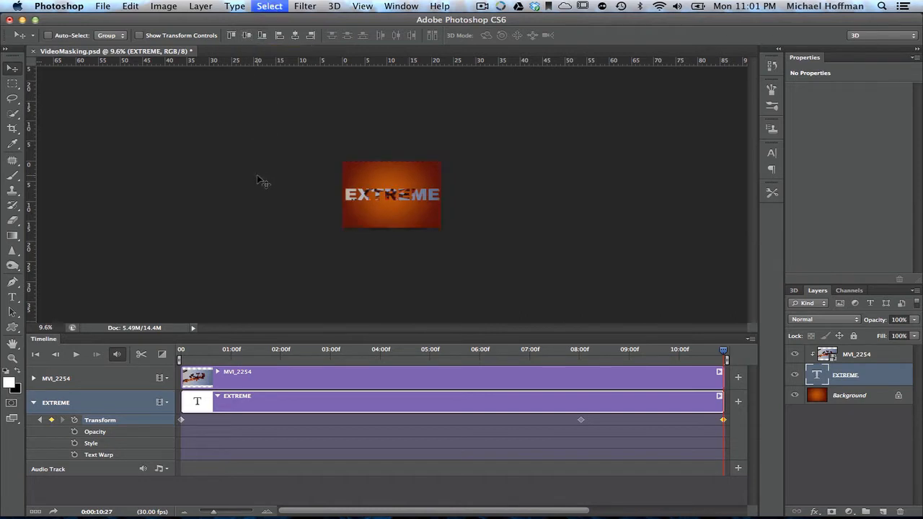
{"action": "double_click", "coordinate": [12, 344]}
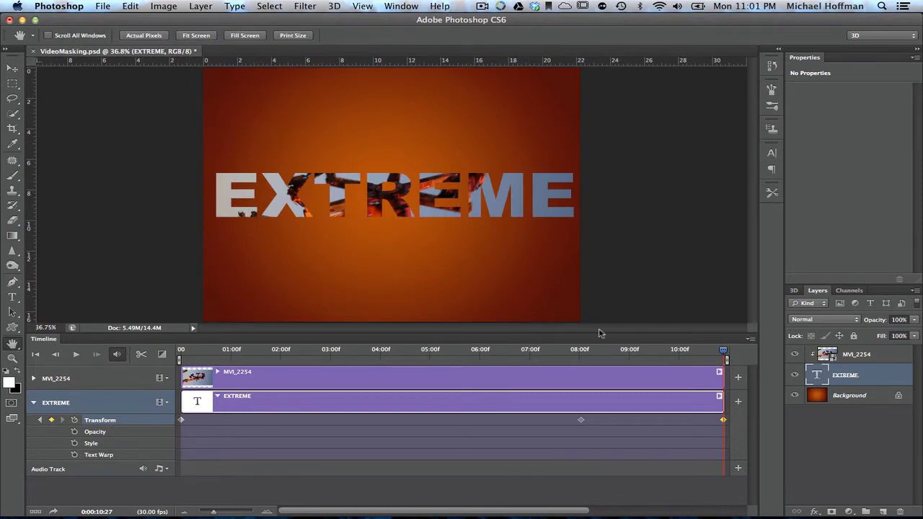
{"action": "left_click_drag", "start_coordinate": [723, 353], "coordinate": [709, 369]}
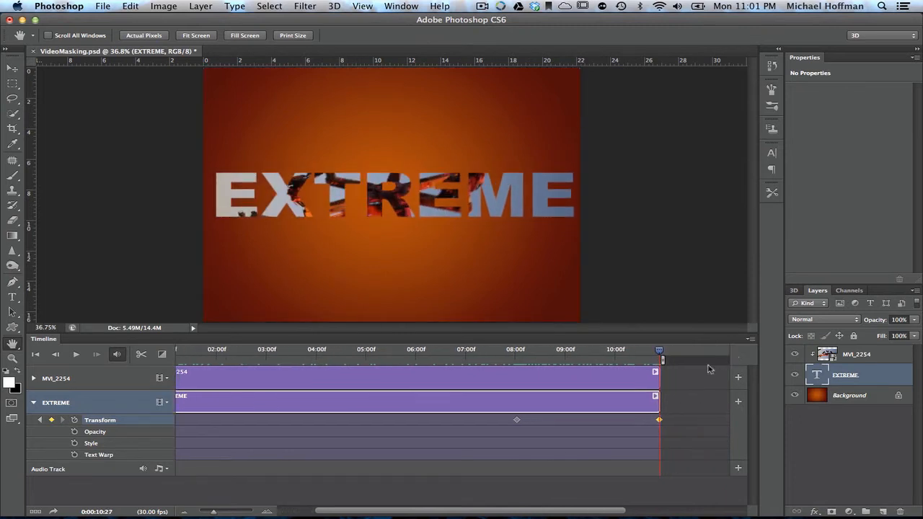
{"action": "left_click_drag", "start_coordinate": [349, 513], "coordinate": [296, 514]}
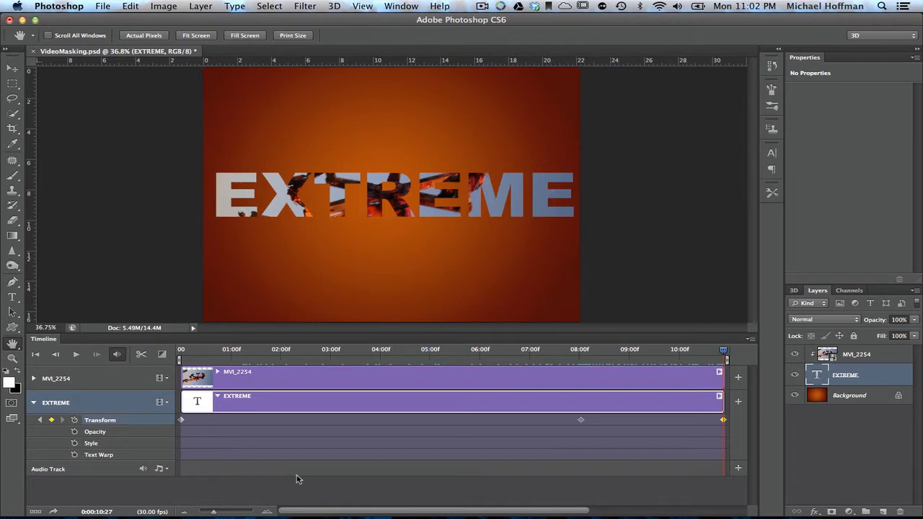
- Convert the MVI_2254 and EXTREME layers together into one Smart Object
{"action": "left_click", "coordinate": [878, 356]}
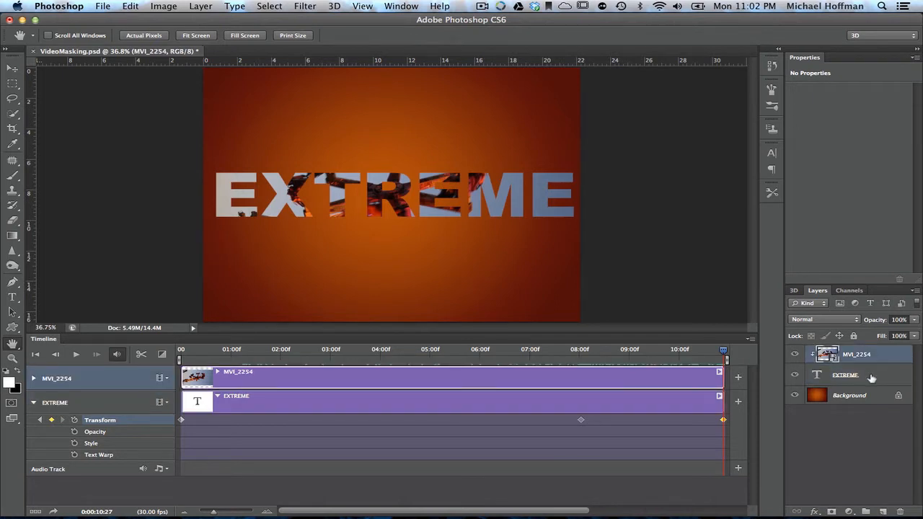
{"action": "left_click", "coordinate": [871, 376], "text": "shift"}
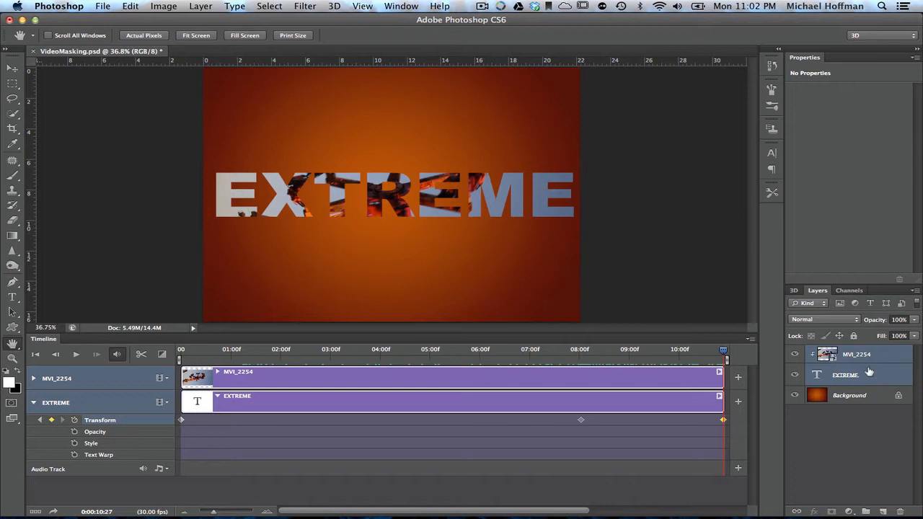
{"action": "left_click", "coordinate": [915, 292]}
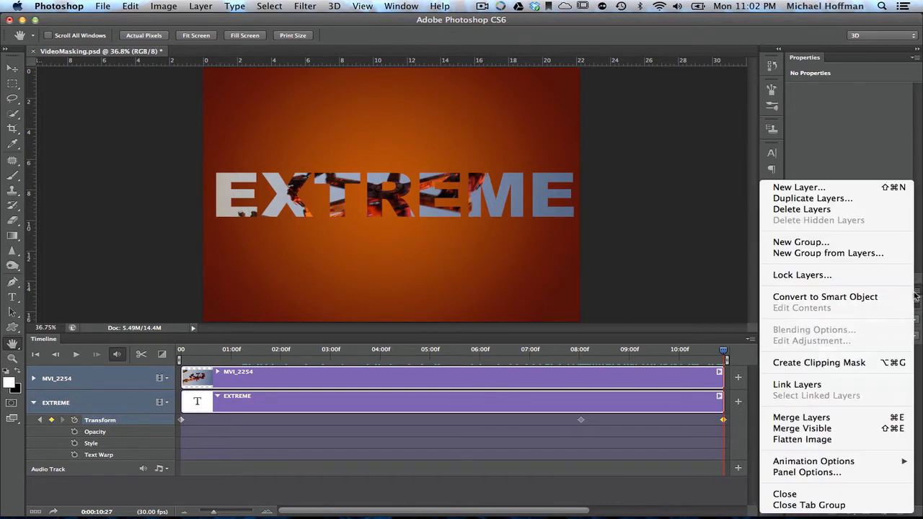
{"action": "left_click", "coordinate": [872, 297]}
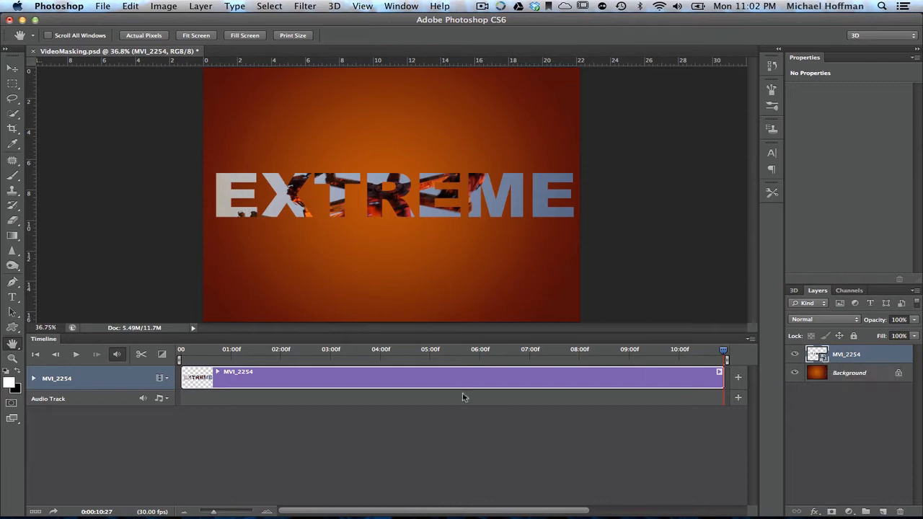
- Return the playhead to the first frame and turn the MVI_2254 Smart Object into a 3D Postcard mesh
{"action": "left_click", "coordinate": [35, 354]}
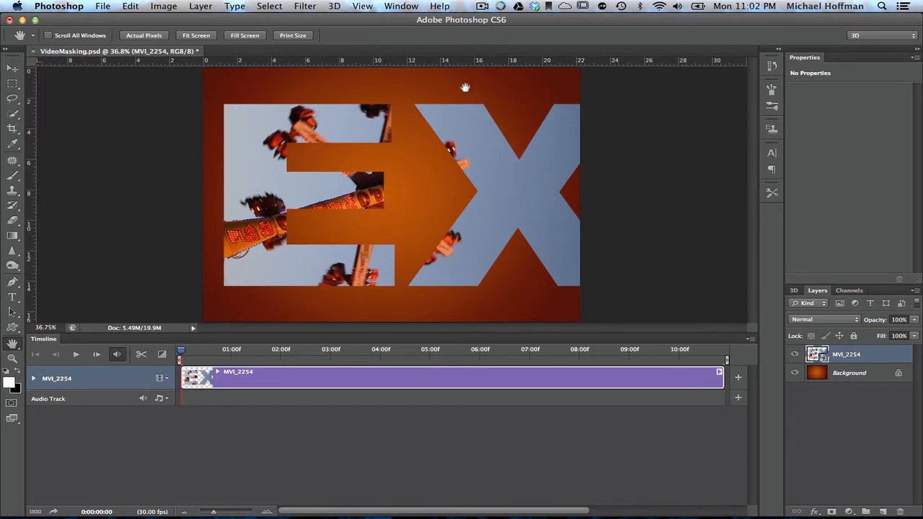
{"action": "left_click", "coordinate": [334, 7]}
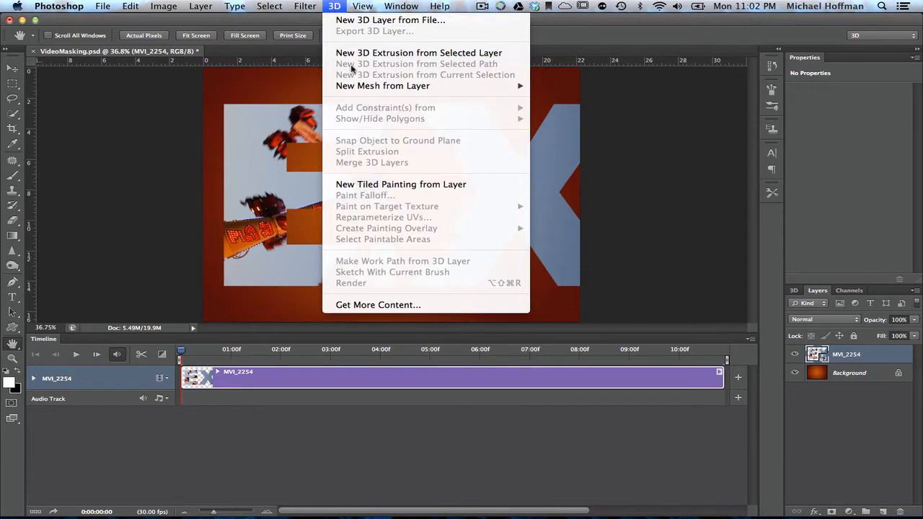
{"action": "mouse_move", "coordinate": [364, 89]}
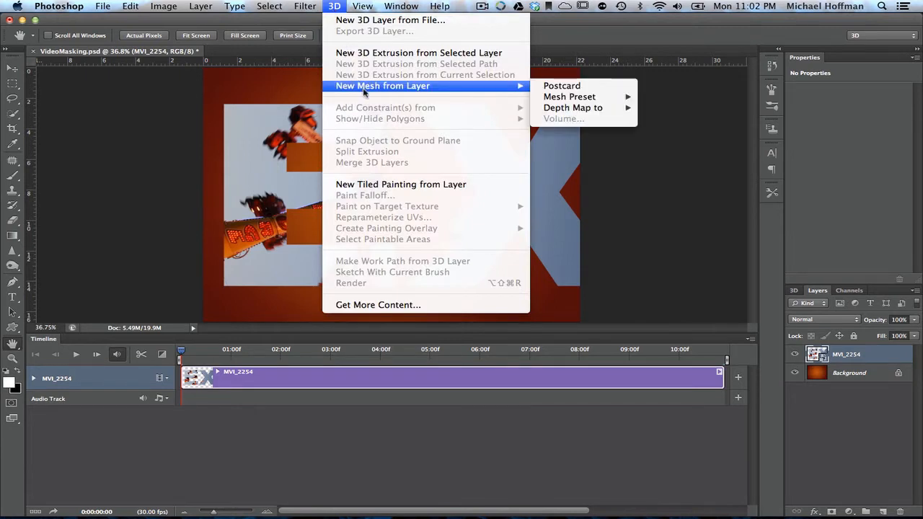
{"action": "left_click", "coordinate": [551, 88]}
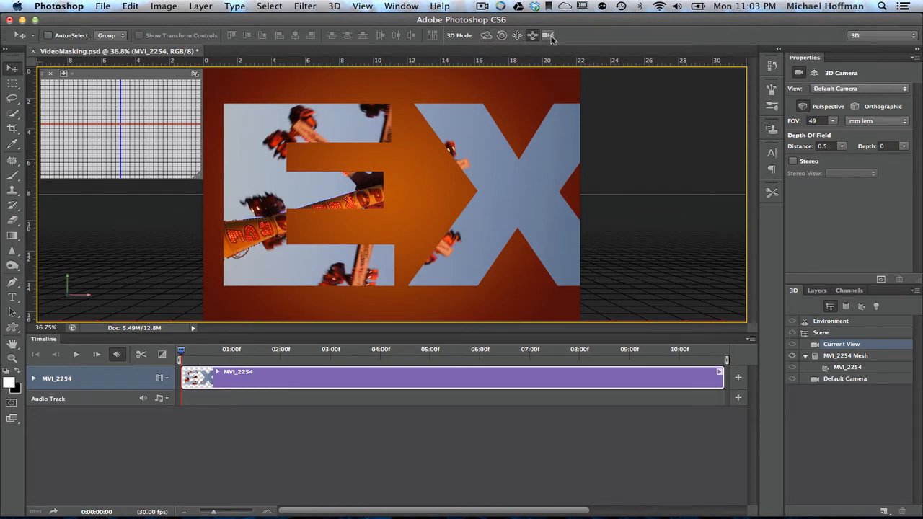
{"action": "left_click", "coordinate": [486, 37]}
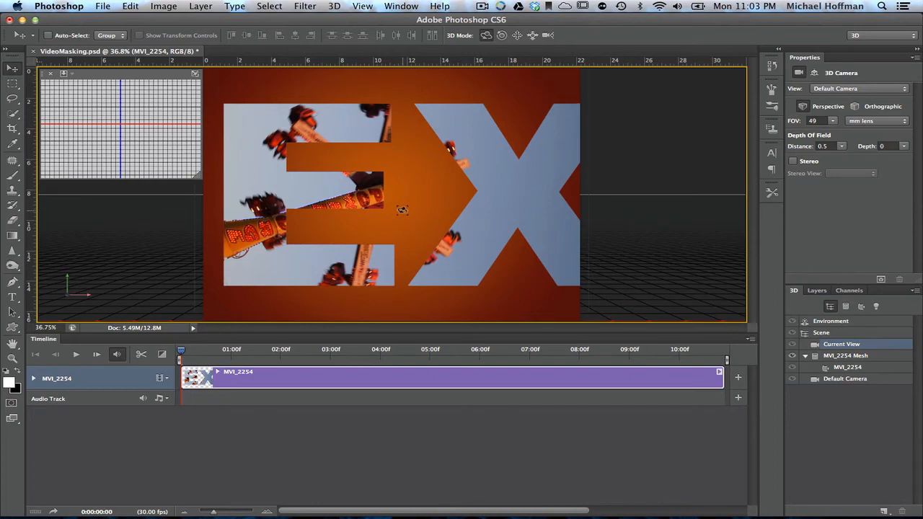
{"action": "mouse_move", "coordinate": [401, 209]}
{"action": "left_mouse_down"}
{"action": "mouse_move", "coordinate": [351, 191]}
{"action": "mouse_move", "coordinate": [506, 197]}
{"action": "mouse_move", "coordinate": [342, 222]}
{"action": "mouse_move", "coordinate": [356, 235]}
{"action": "mouse_move", "coordinate": [463, 206]}
{"action": "mouse_move", "coordinate": [400, 217]}
{"action": "mouse_move", "coordinate": [409, 219]}
{"action": "left_mouse_up"}
{"action": "key", "text": "super+z"}
- Set a 3D Camera Position keyframe for MVI_2254 at the end of the timeline, 0:00:10:27
{"action": "left_click_drag", "start_coordinate": [181, 352], "coordinate": [726, 351]}
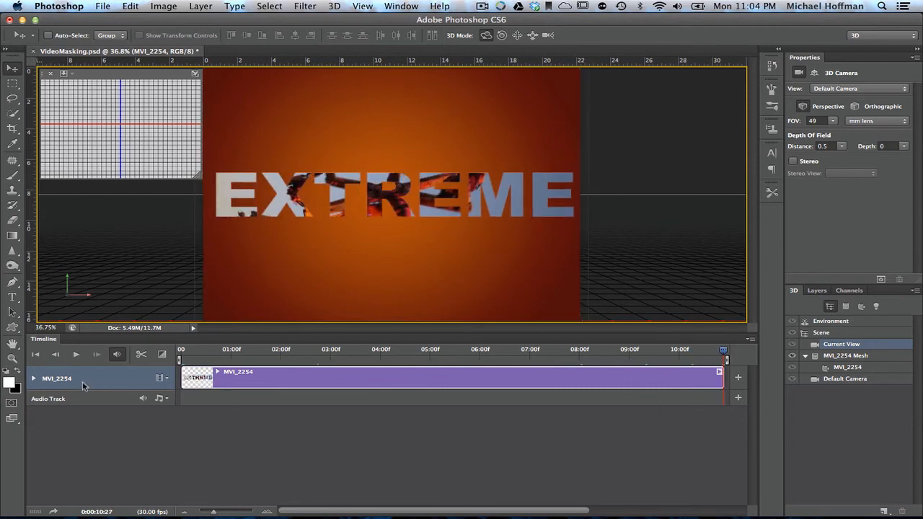
{"action": "left_click", "coordinate": [33, 378]}
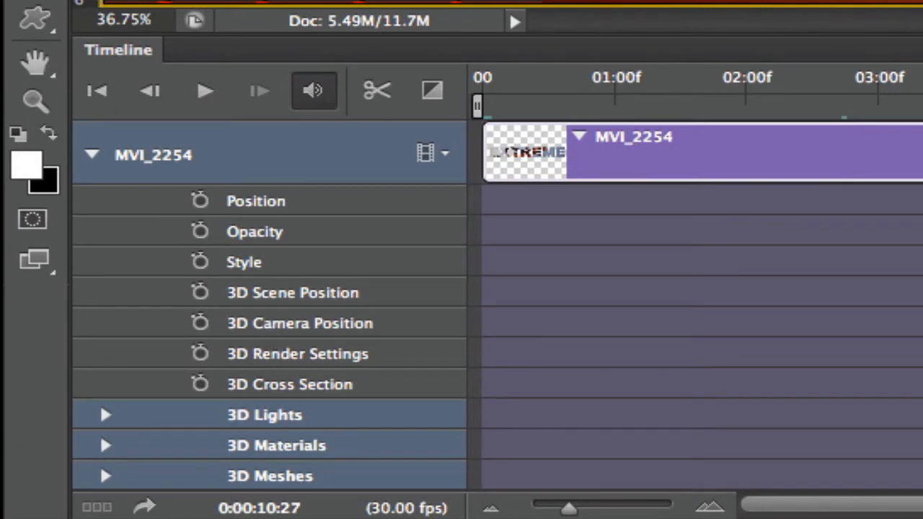
{"action": "left_click", "coordinate": [199, 325]}
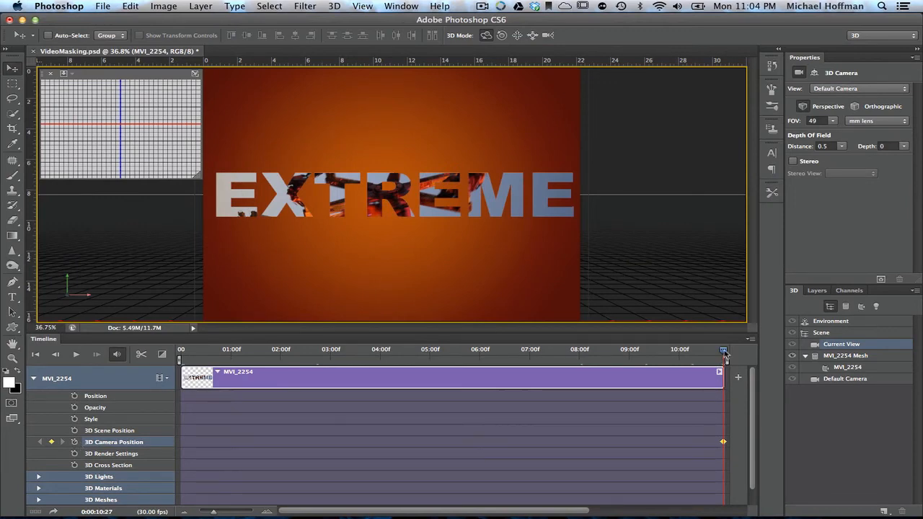
- Set a 3D Camera Position keyframe at the first frame and orbit the camera to view the letters from a steep angle
{"action": "left_click_drag", "start_coordinate": [724, 352], "coordinate": [582, 352]}
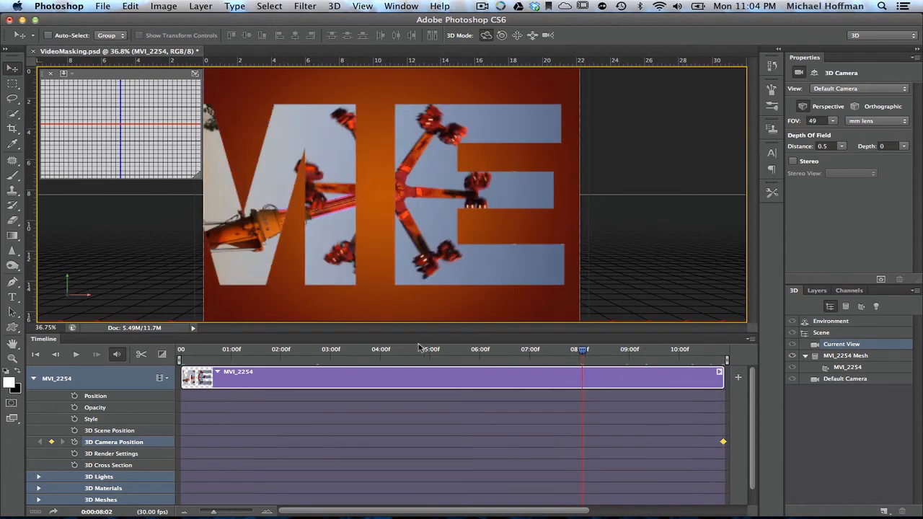
{"action": "left_click_drag", "start_coordinate": [418, 348], "coordinate": [181, 351]}
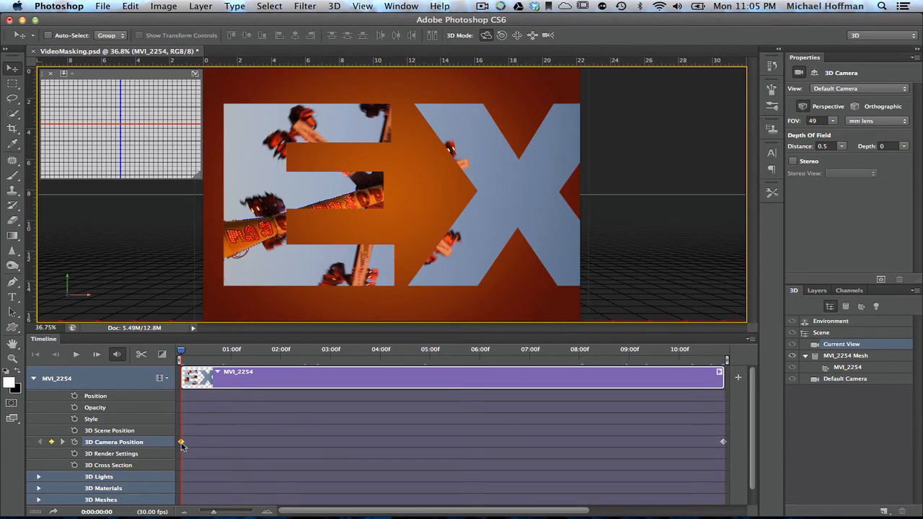
{"action": "left_click", "coordinate": [487, 36]}
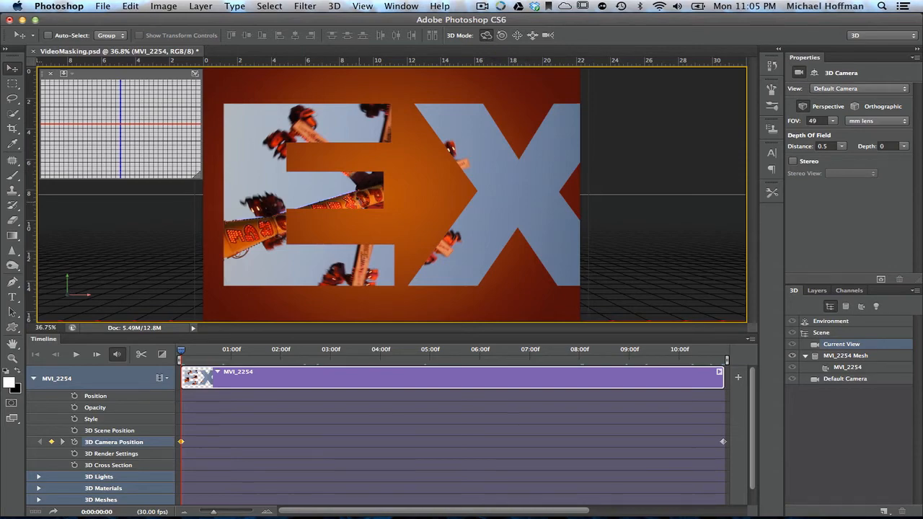
{"action": "left_click_drag", "start_coordinate": [238, 253], "coordinate": [428, 215]}
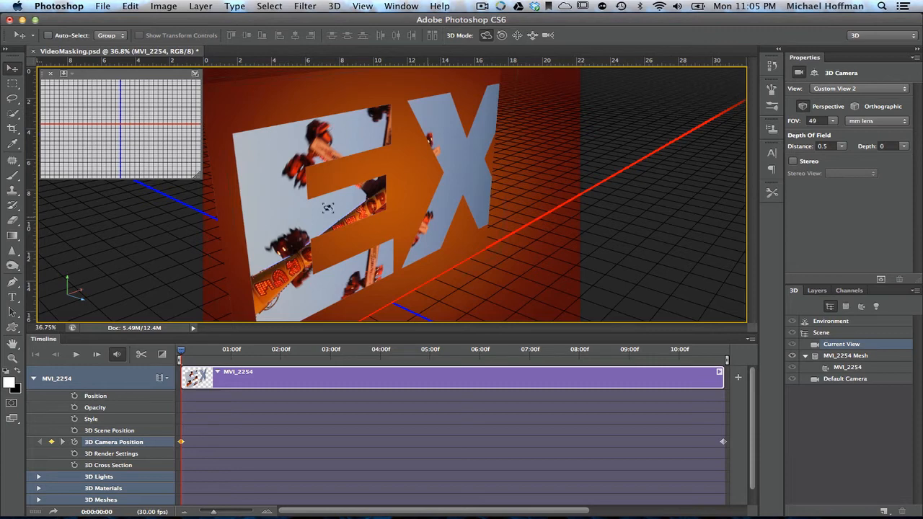
{"action": "left_click_drag", "start_coordinate": [328, 208], "coordinate": [337, 210]}
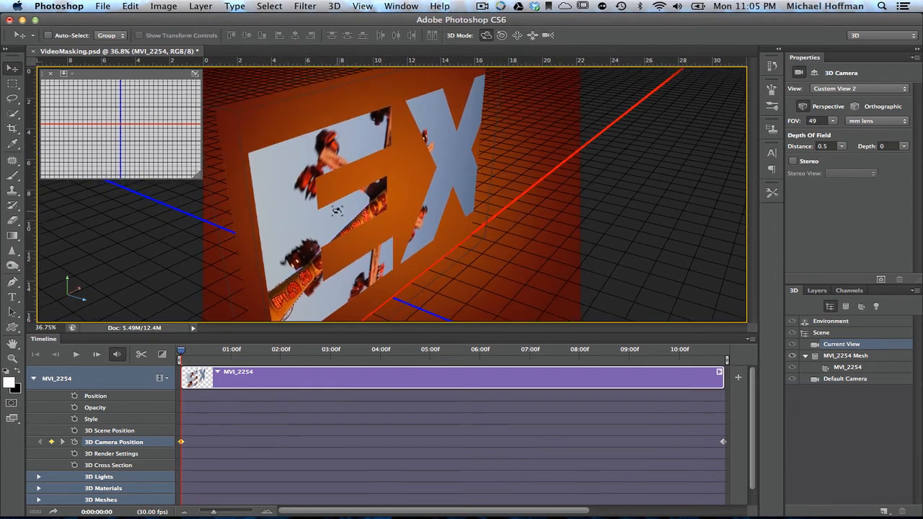
- Slide the first-frame camera in close to the letter E, adjust its orbit slightly, and preview the camera move through to 0:00:10:27
{"action": "left_click", "coordinate": [532, 35]}
{"action": "left_click_drag", "start_coordinate": [347, 199], "coordinate": [390, 326]}
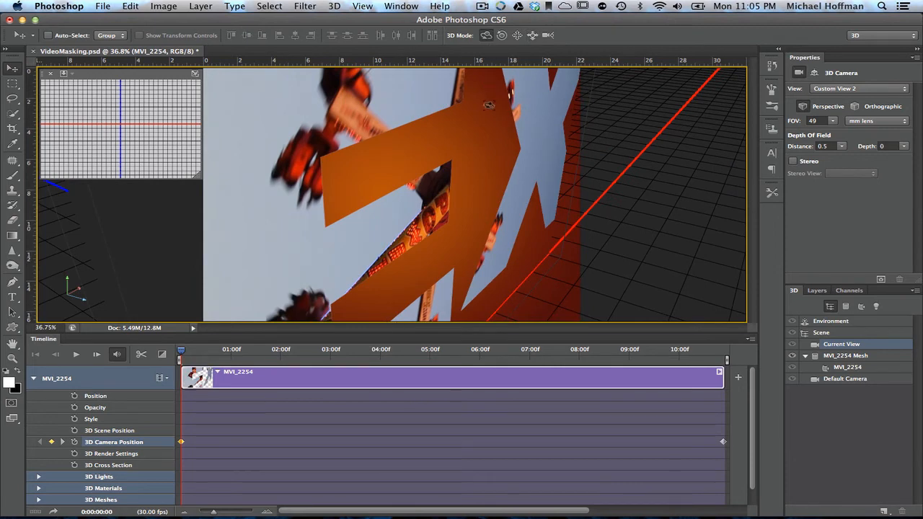
{"action": "left_click_drag", "start_coordinate": [498, 127], "coordinate": [479, 130]}
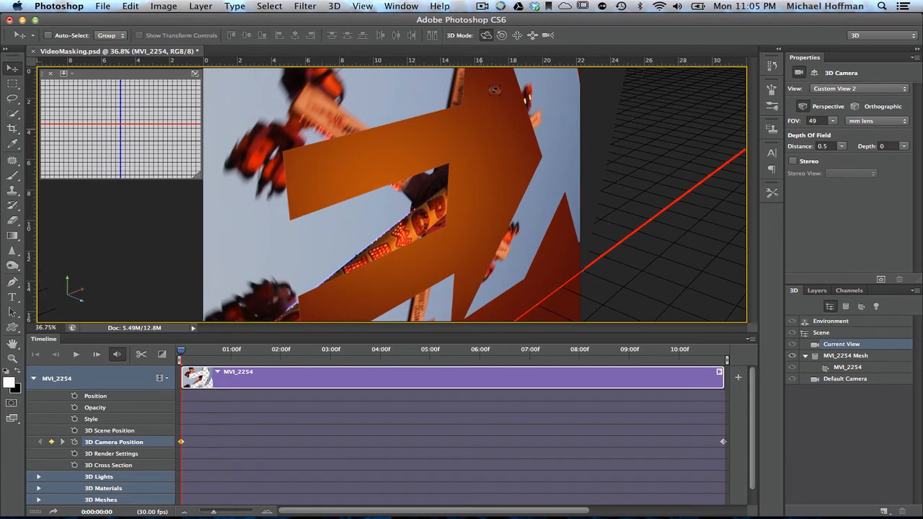
{"action": "left_click", "coordinate": [532, 34]}
{"action": "left_click_drag", "start_coordinate": [384, 173], "coordinate": [421, 160]}
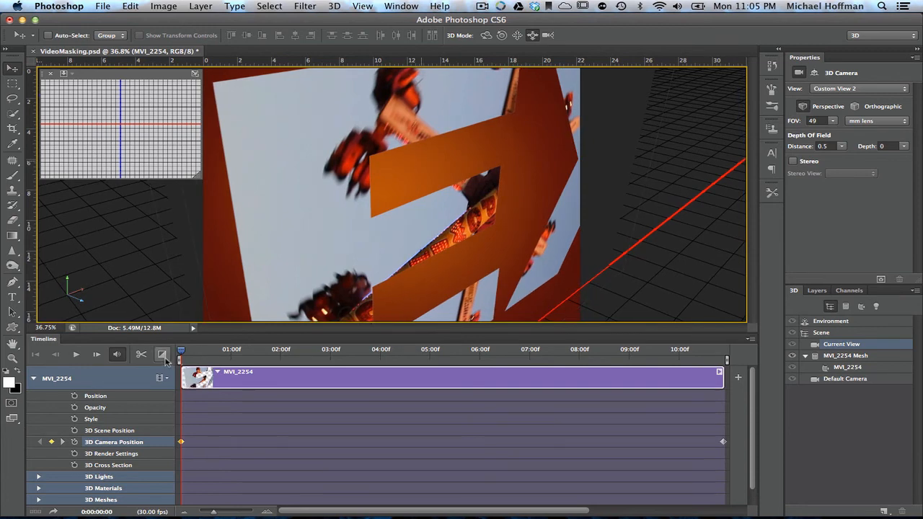
{"action": "left_click_drag", "start_coordinate": [181, 352], "coordinate": [728, 369]}
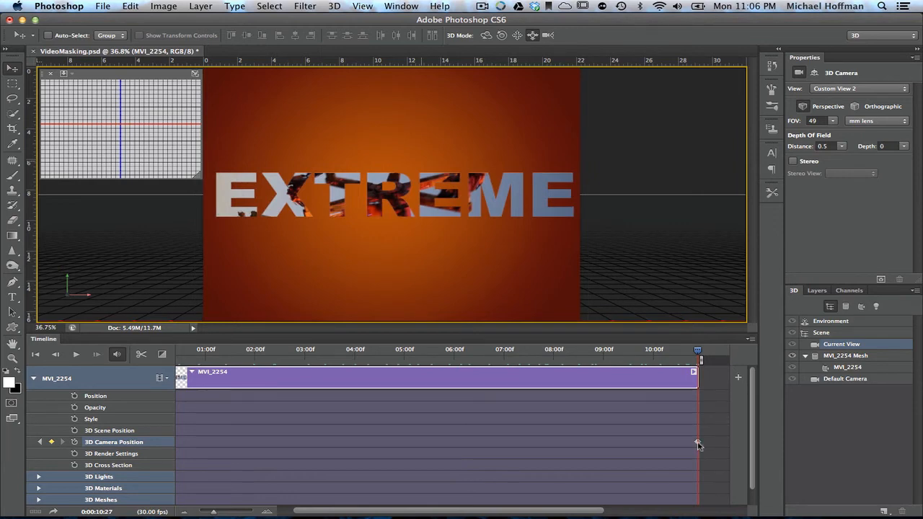
- Move the ending 3D Camera Position keyframe earlier to just past the 8-second mark and preview the camera move from the first frame
{"action": "left_click", "coordinate": [697, 442]}
{"action": "left_click_drag", "start_coordinate": [698, 442], "coordinate": [557, 445]}
{"action": "left_click_drag", "start_coordinate": [412, 514], "coordinate": [344, 514]}
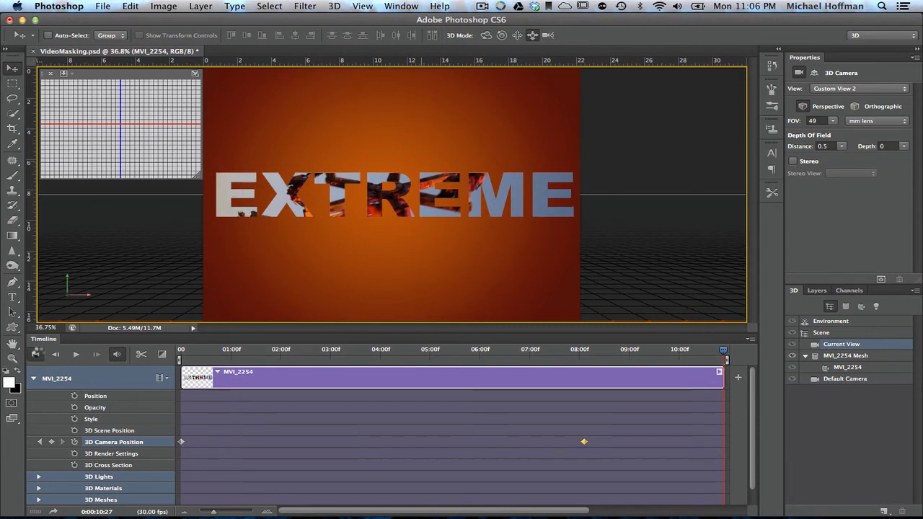
{"action": "left_click", "coordinate": [36, 353]}
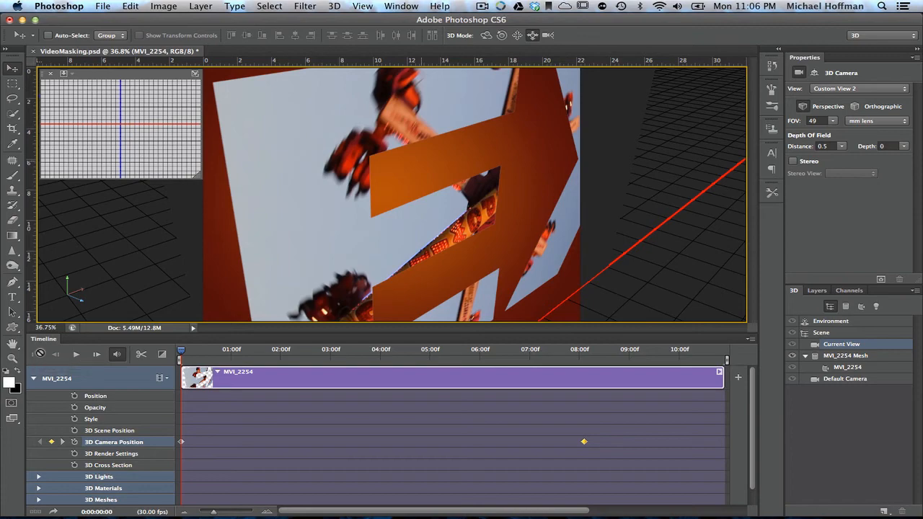
{"action": "left_click", "coordinate": [76, 354]}
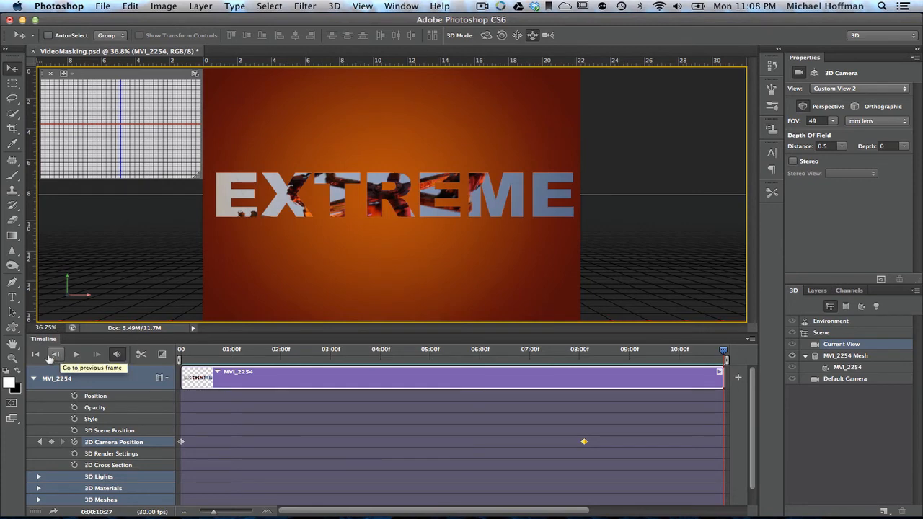
{"action": "left_click", "coordinate": [36, 354]}
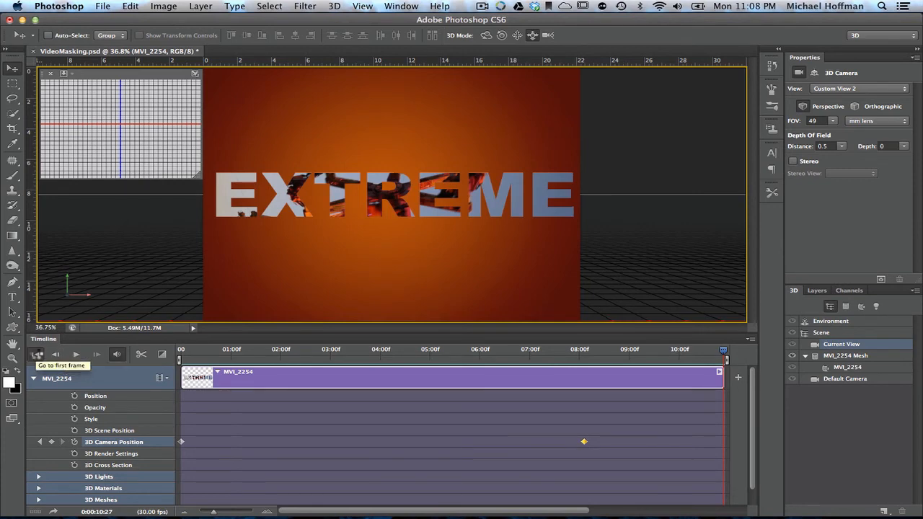
{"action": "left_click", "coordinate": [76, 354]}
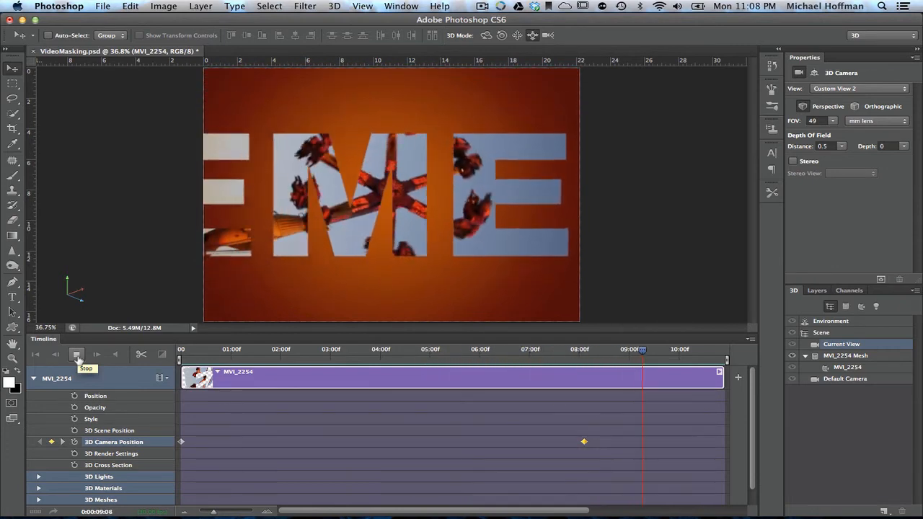
{"action": "left_click", "coordinate": [76, 355]}
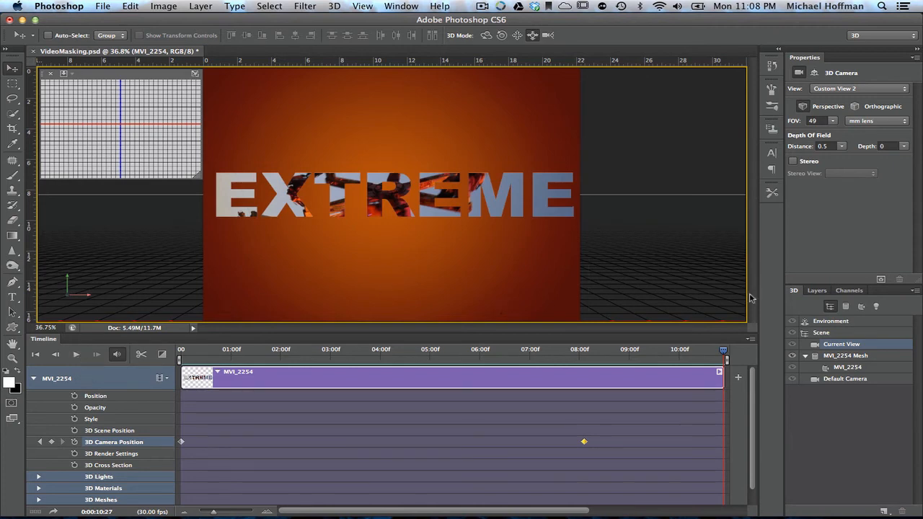
- Collapse the MVI_2254 track's properties in the timeline and view the options for the audio track
{"action": "left_click", "coordinate": [34, 378]}
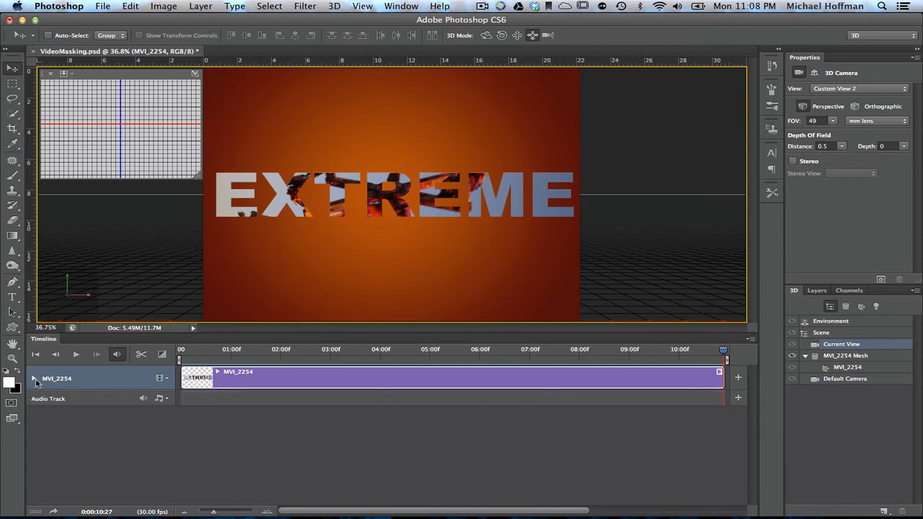
{"action": "left_click", "coordinate": [168, 401]}
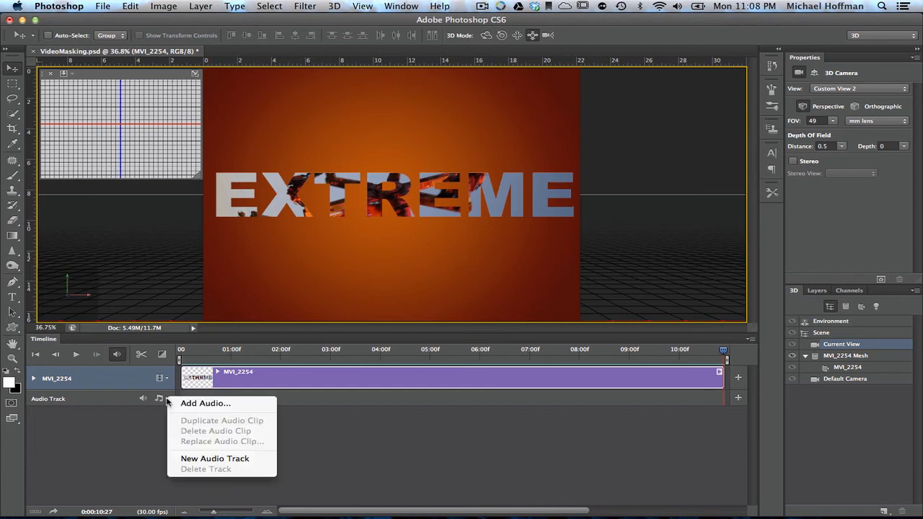
{"action": "left_click", "coordinate": [360, 422]}
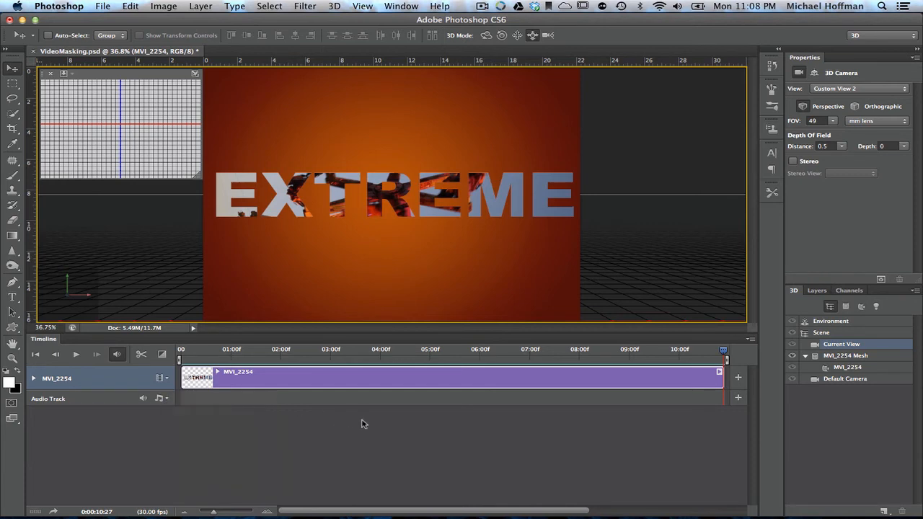
- Add a 13 px outside Stroke effect to the MVI_2254 layer in a dark orange sampled from the background
{"action": "left_click", "coordinate": [817, 290]}
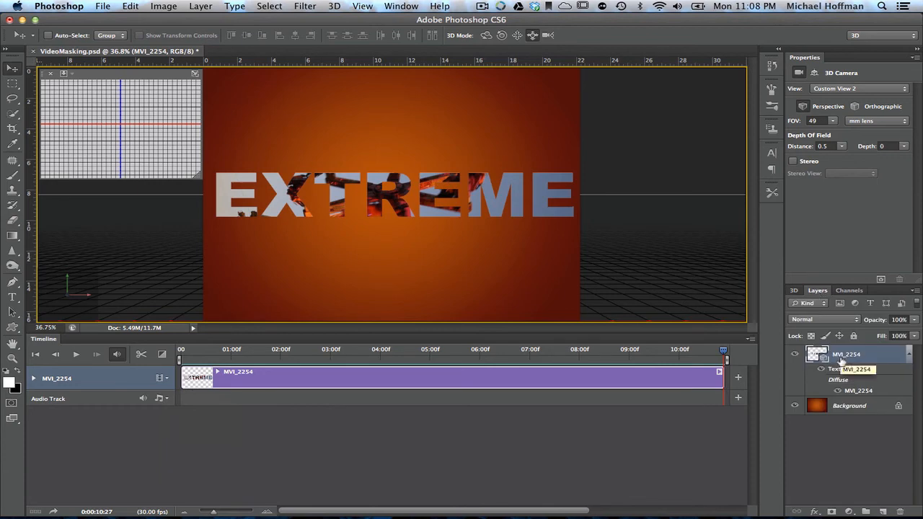
{"action": "left_click", "coordinate": [814, 512]}
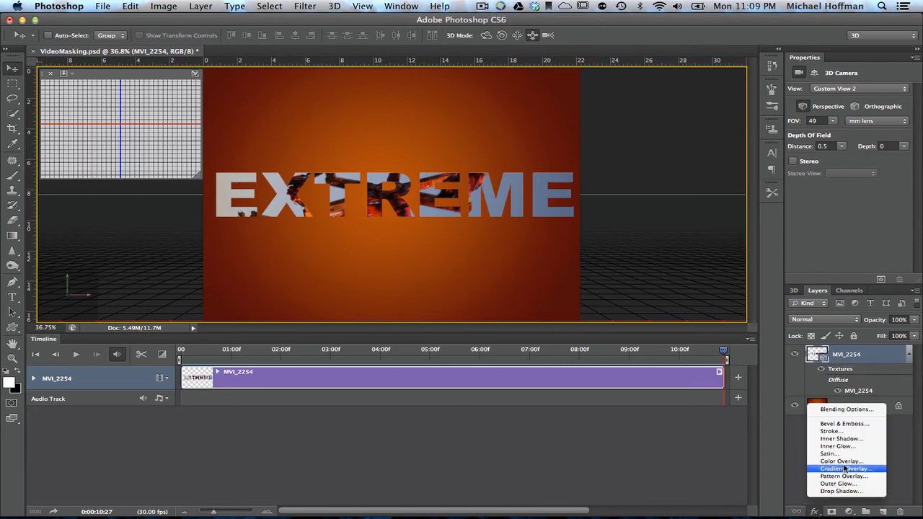
{"action": "left_click", "coordinate": [838, 431]}
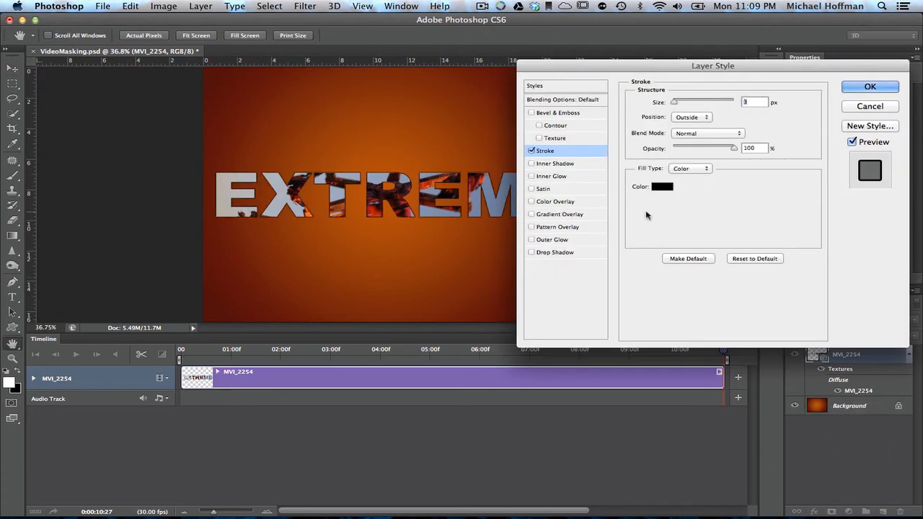
{"action": "left_click", "coordinate": [662, 187]}
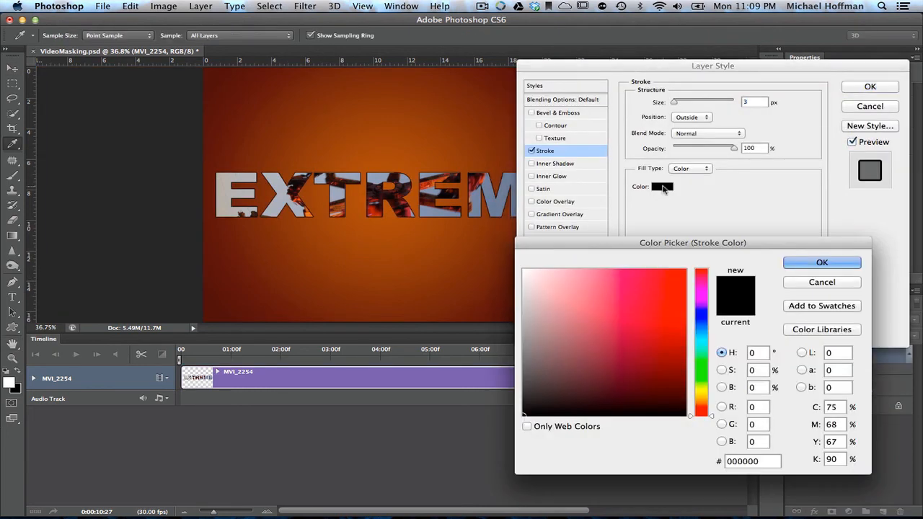
{"action": "left_click", "coordinate": [463, 142]}
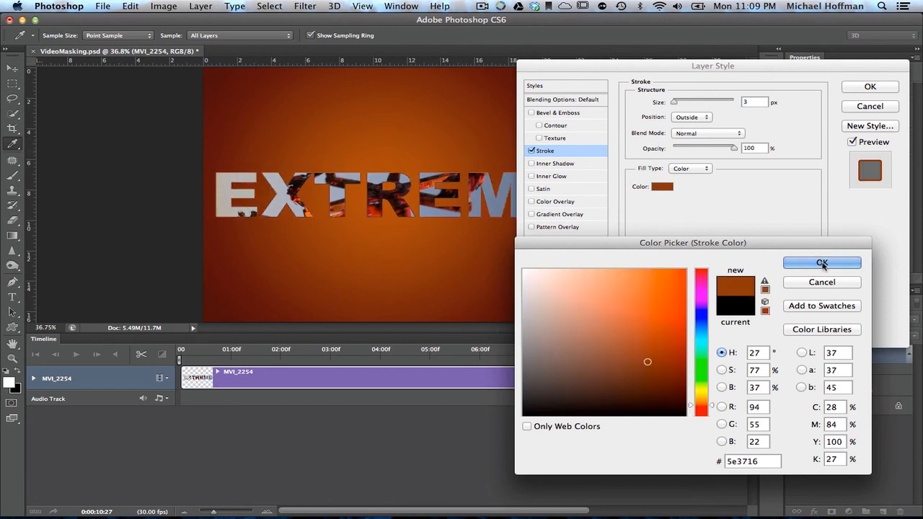
{"action": "left_click", "coordinate": [822, 262]}
{"action": "left_click_drag", "start_coordinate": [678, 104], "coordinate": [679, 102]}
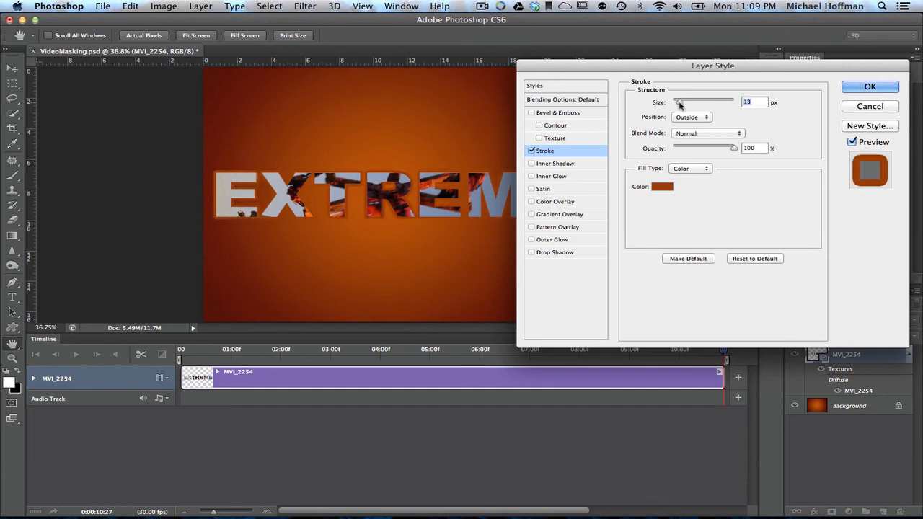
- Add a Drop Shadow to the MVI_2254 layer with a 138° angle, 26 px distance and 21 px size, and apply the layer style
{"action": "left_click", "coordinate": [530, 253]}
{"action": "left_click", "coordinate": [567, 254]}
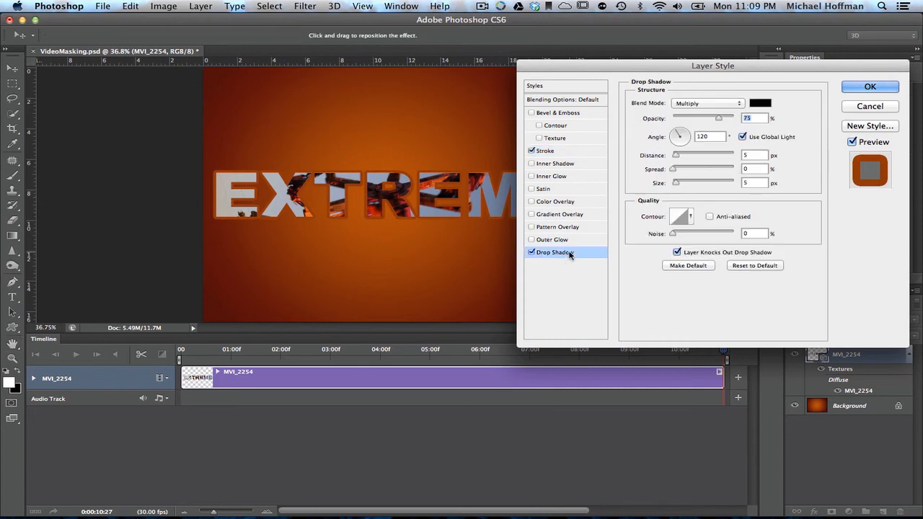
{"action": "left_click_drag", "start_coordinate": [426, 240], "coordinate": [431, 245]}
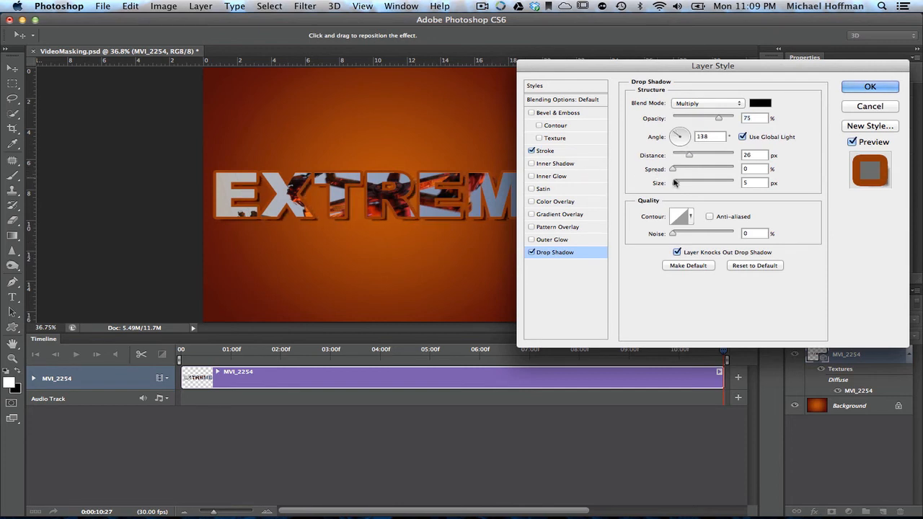
{"action": "left_click_drag", "start_coordinate": [675, 184], "coordinate": [682, 185]}
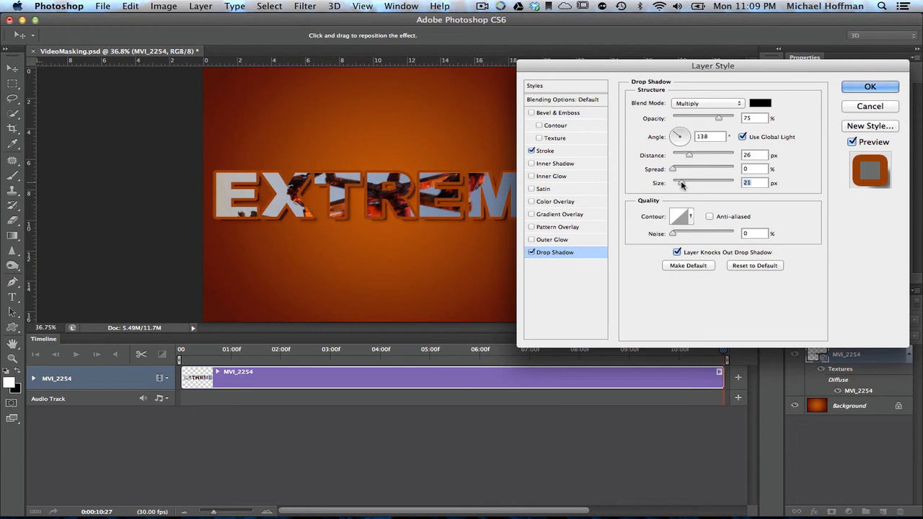
{"action": "left_click", "coordinate": [869, 87]}
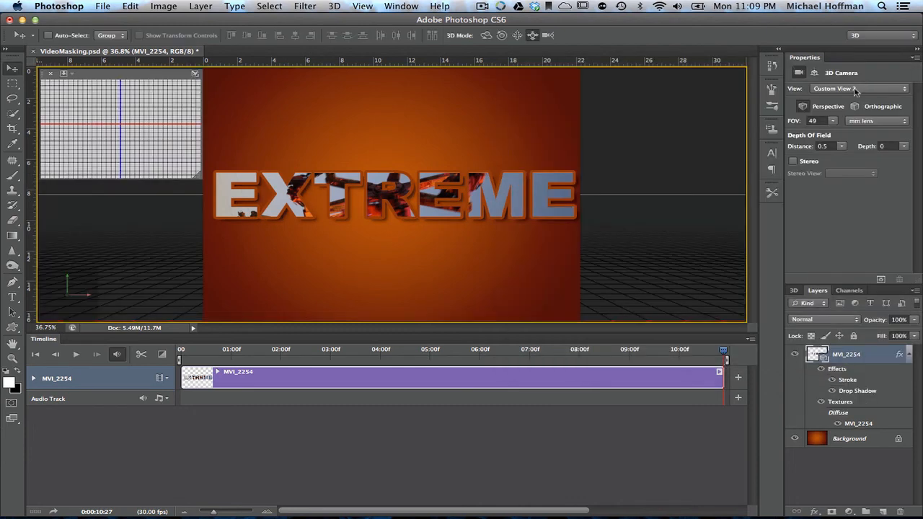
- Play the styled EXTREME animation from the first frame through to the end of the timeline
{"action": "left_click", "coordinate": [36, 354]}
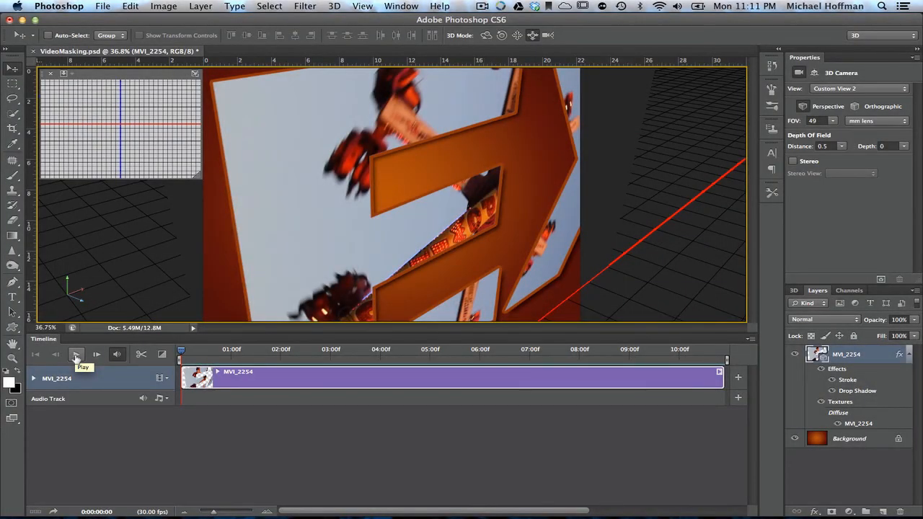
{"action": "left_click", "coordinate": [75, 357]}
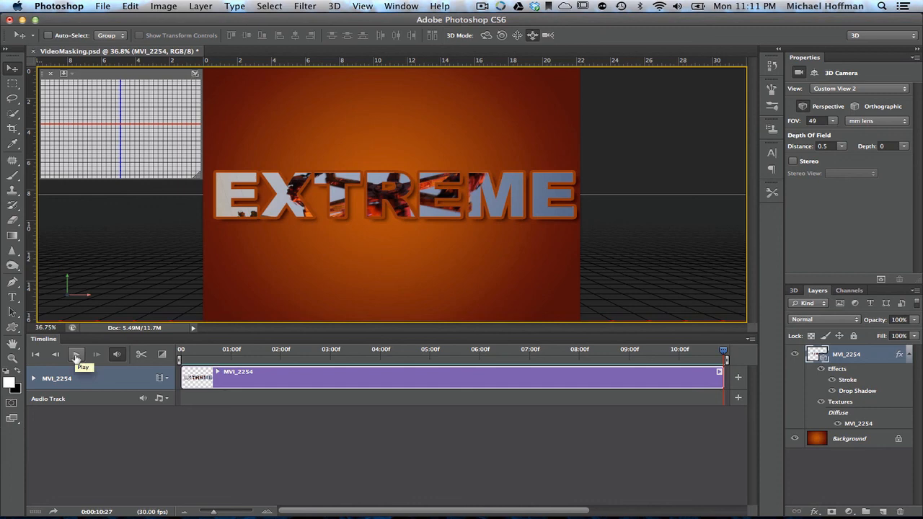
{"action": "left_click", "coordinate": [75, 354]}
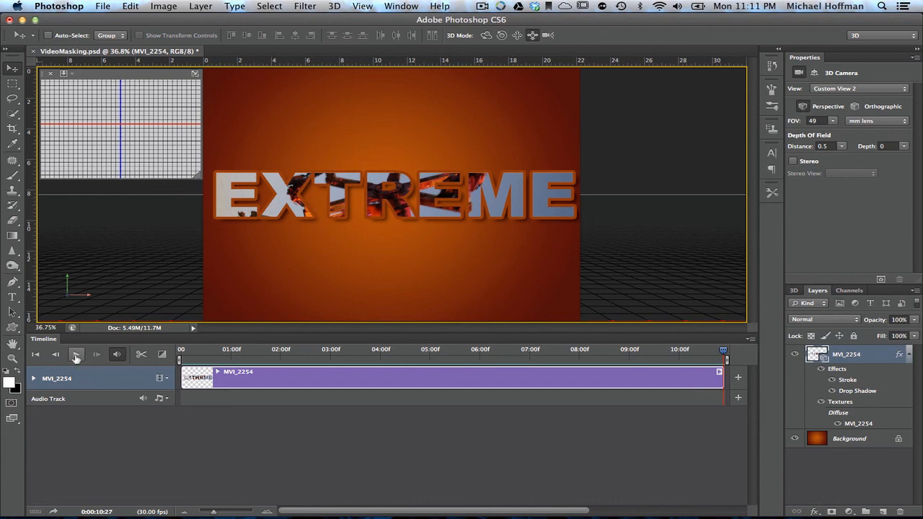